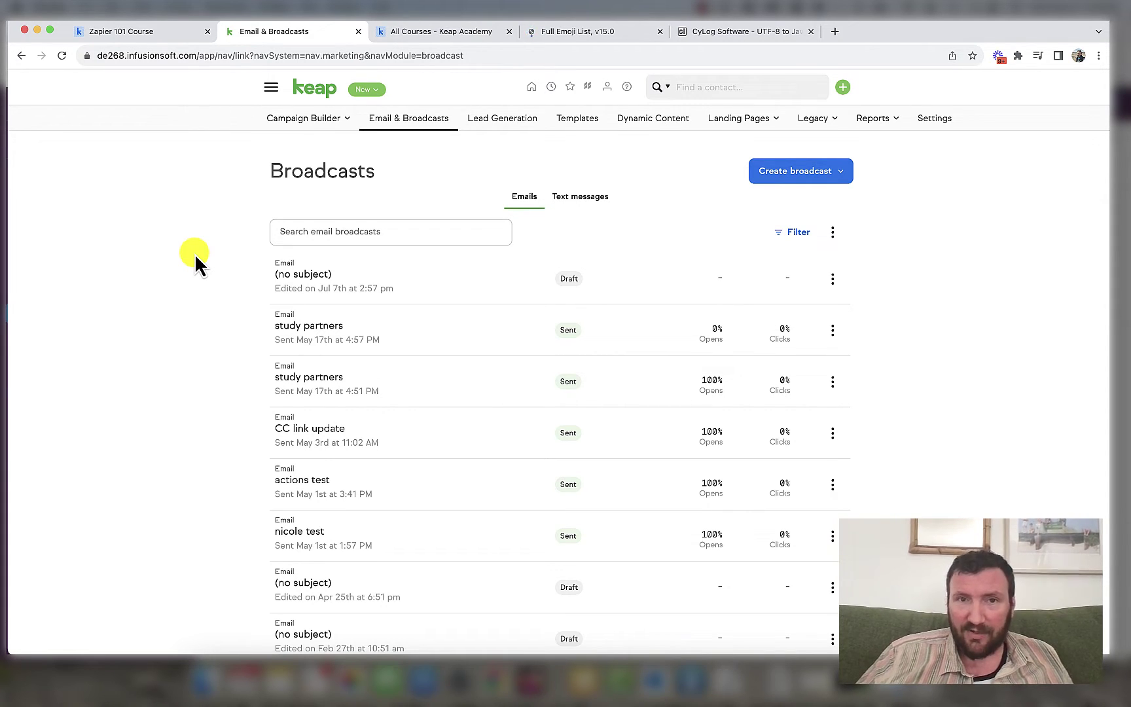
Search the Full Emoji List for 'skull' and select the skull and crossbones emoji in row 107.
click(580, 30)
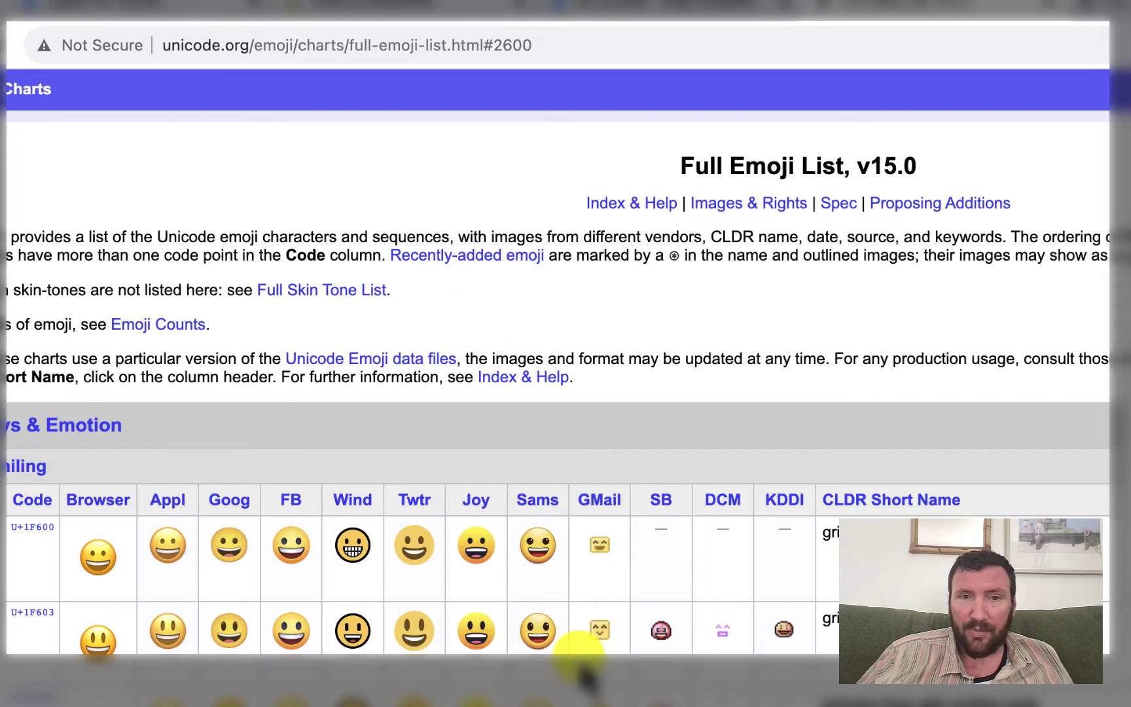
key(super+f)
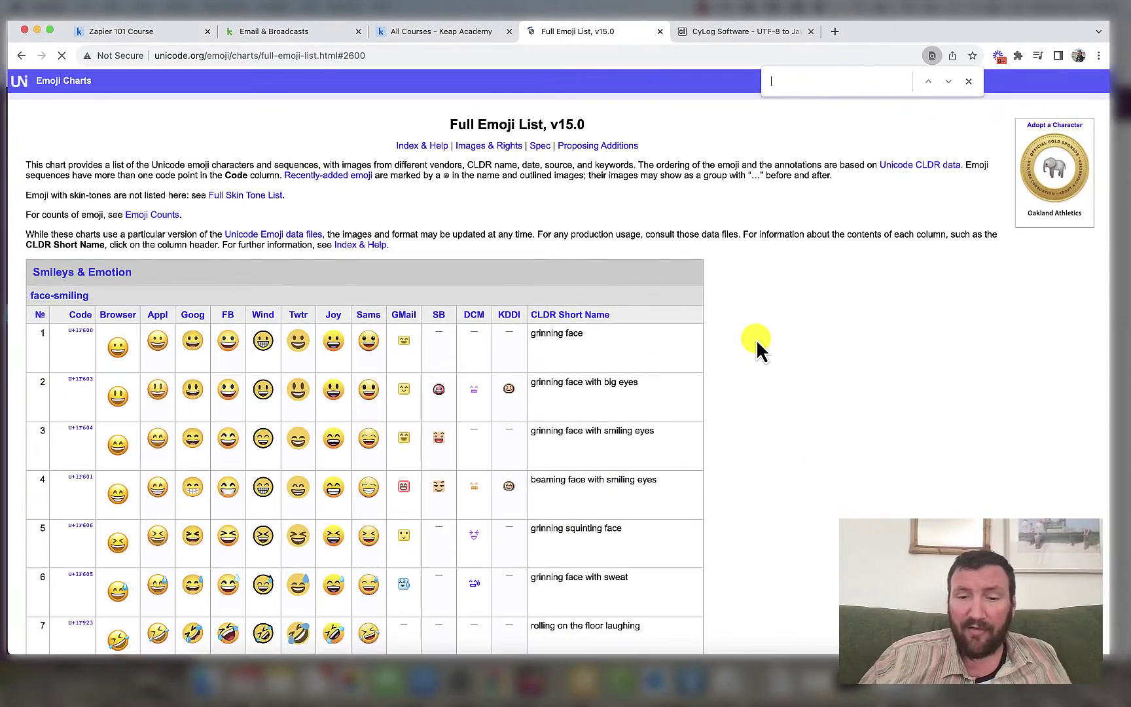
text(skull)
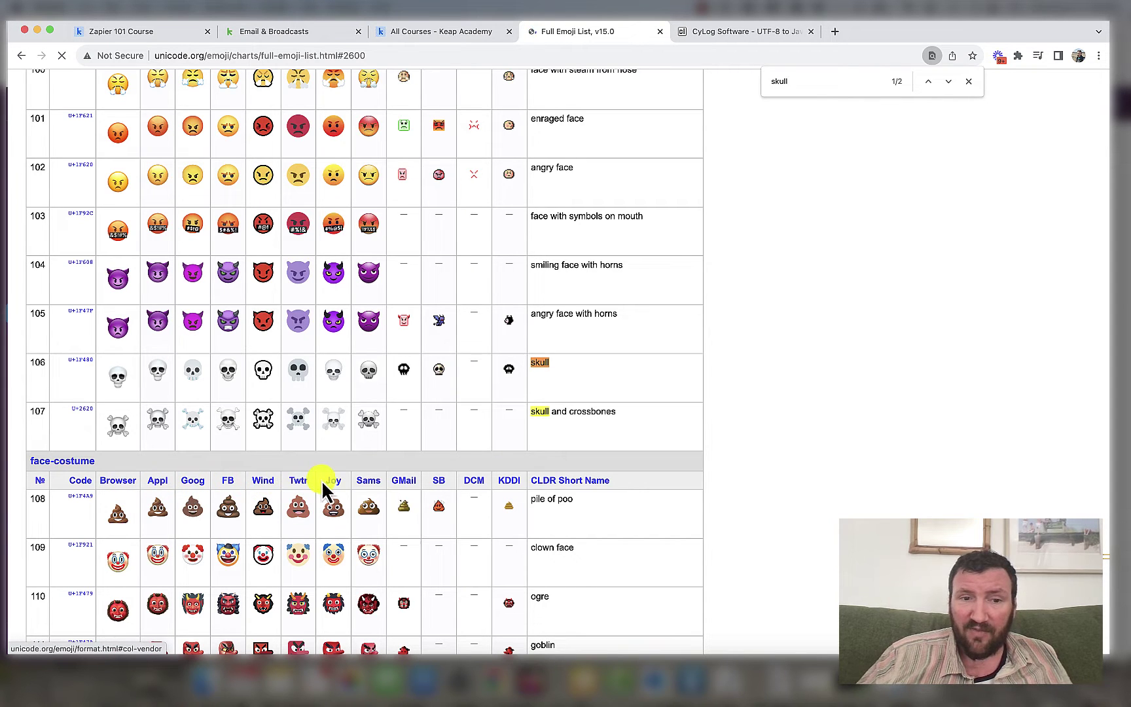
double_click(113, 420)
key(super+c)
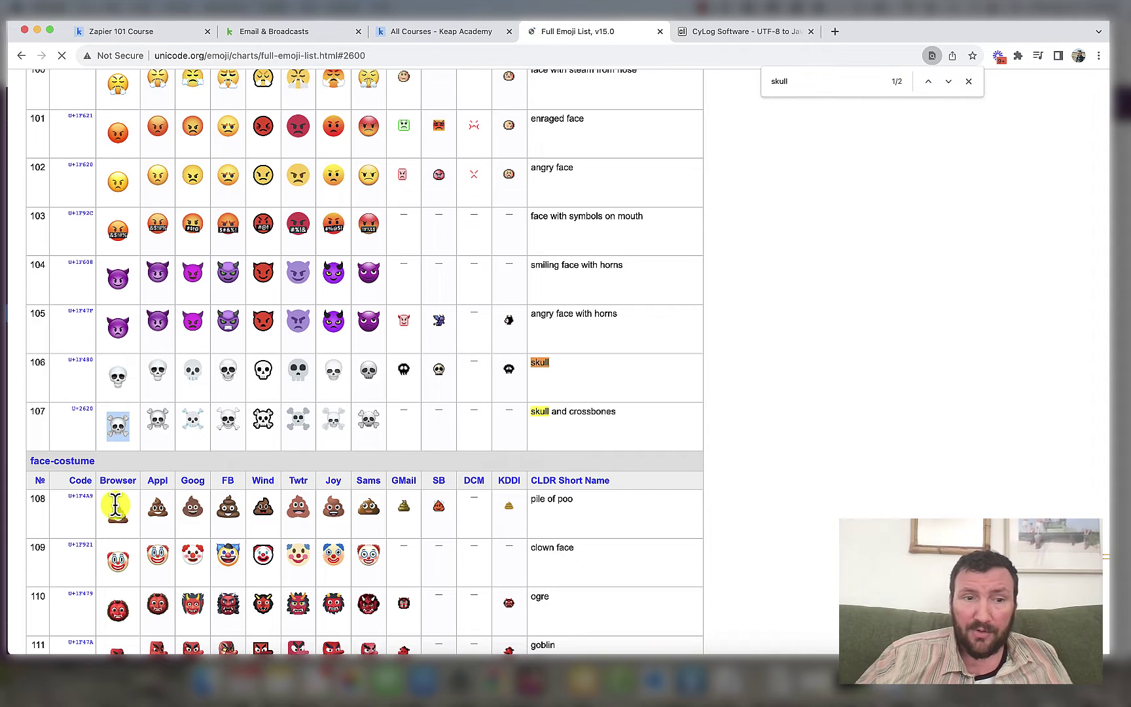
Convert the pasted skull emoji in CyLog and select the output =?UTF-8?B?4pig?=.
click(741, 32)
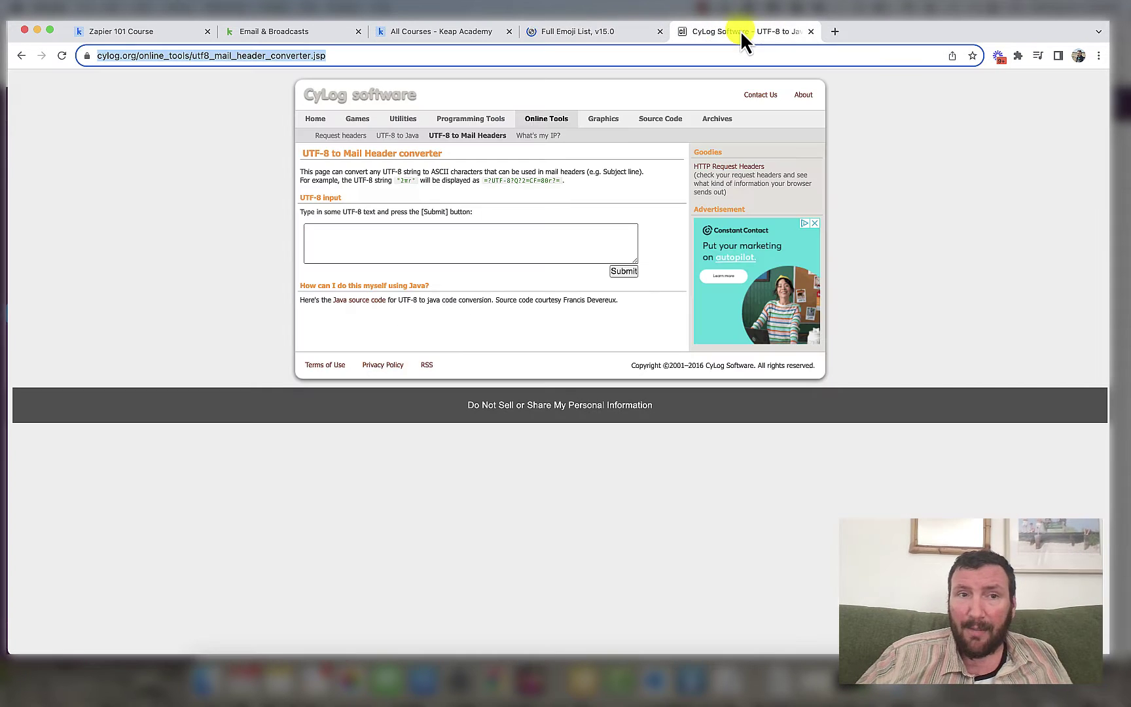
click(176, 225)
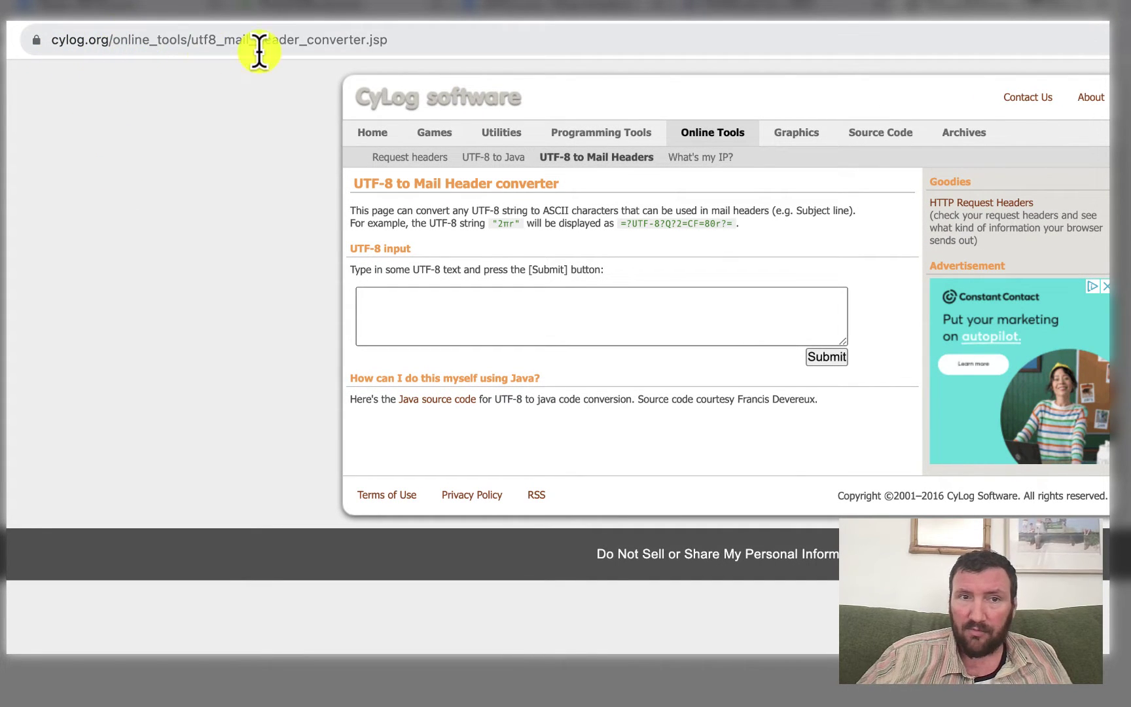
click(459, 310)
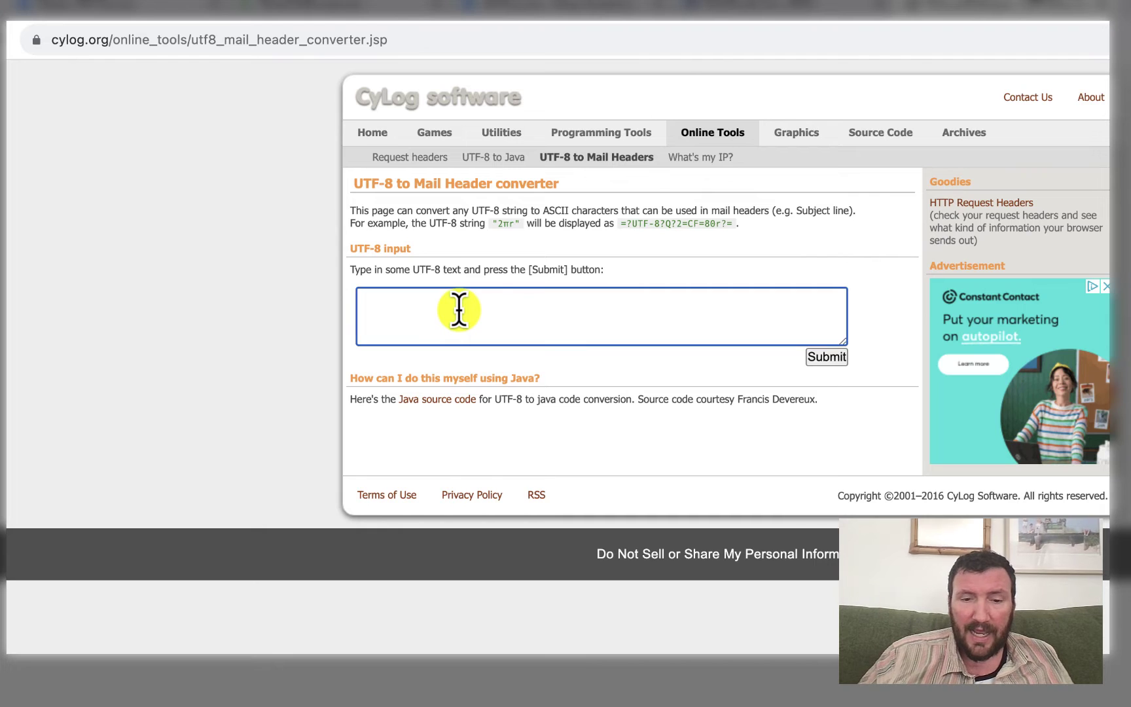
key(super+v)
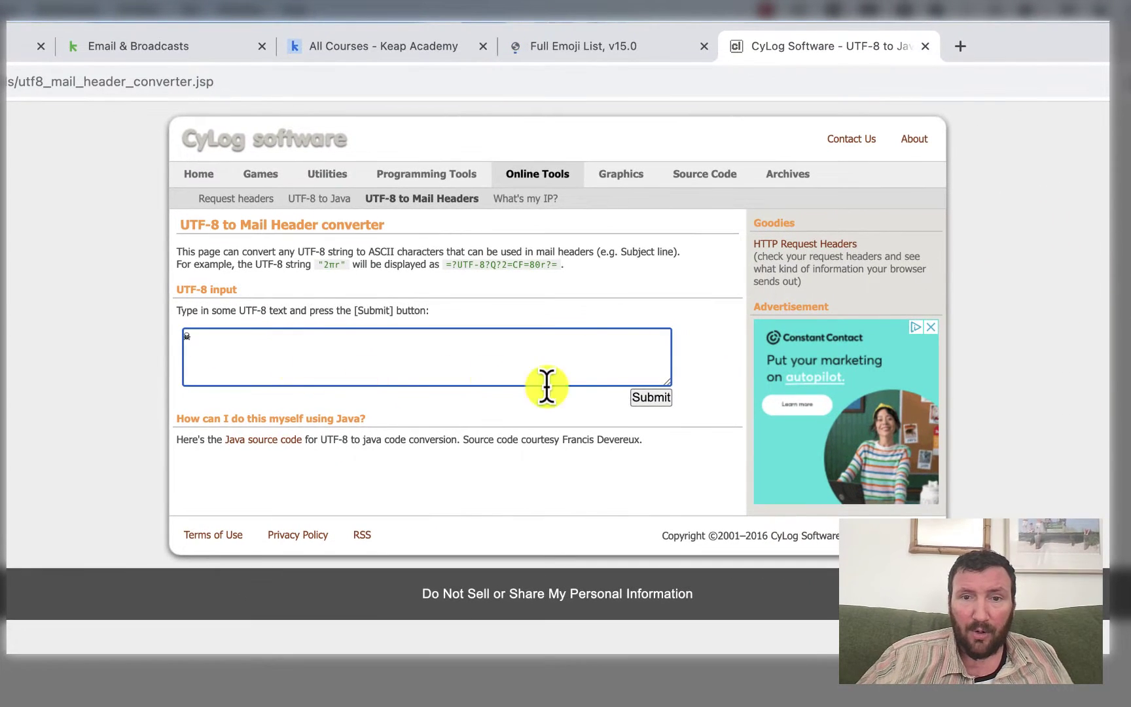
click(645, 402)
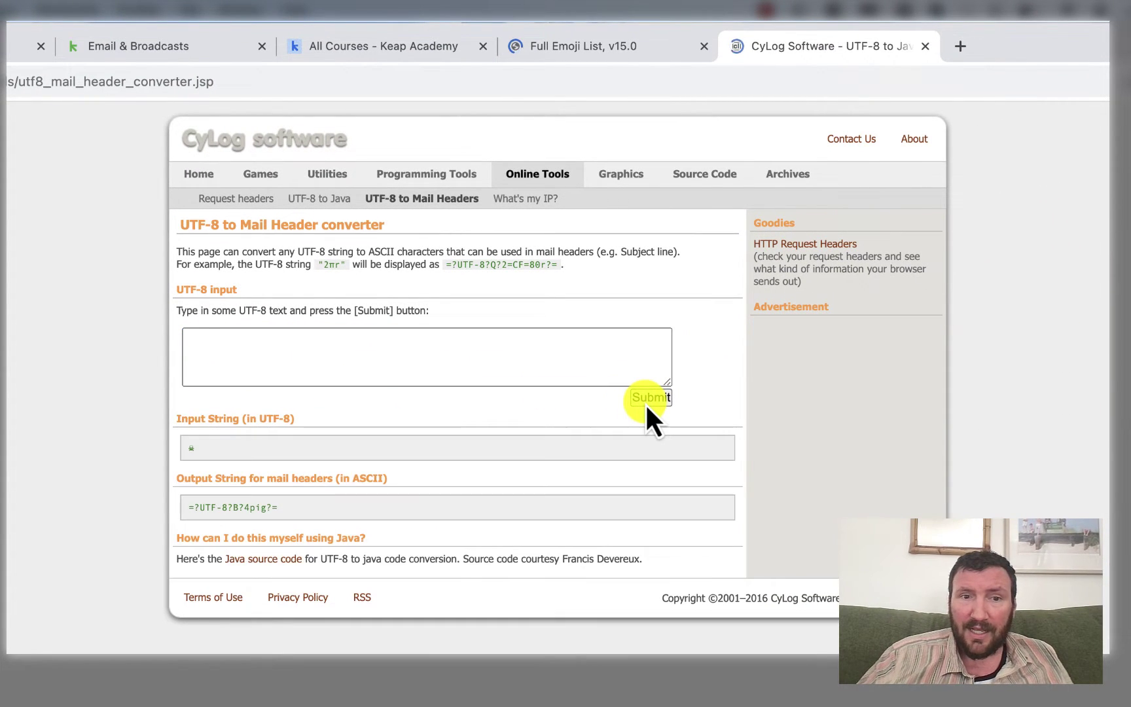
drag(311, 507, 188, 504)
key(super+c)
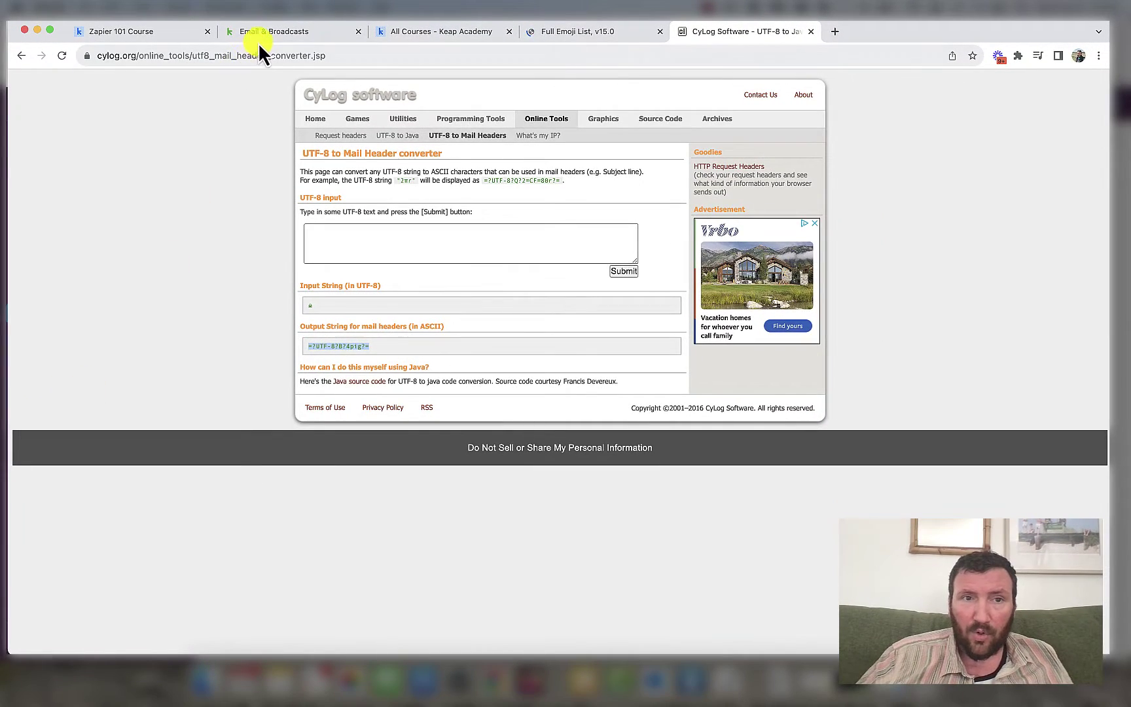
Start a new Keap email broadcast based on the second-row template.
click(260, 44)
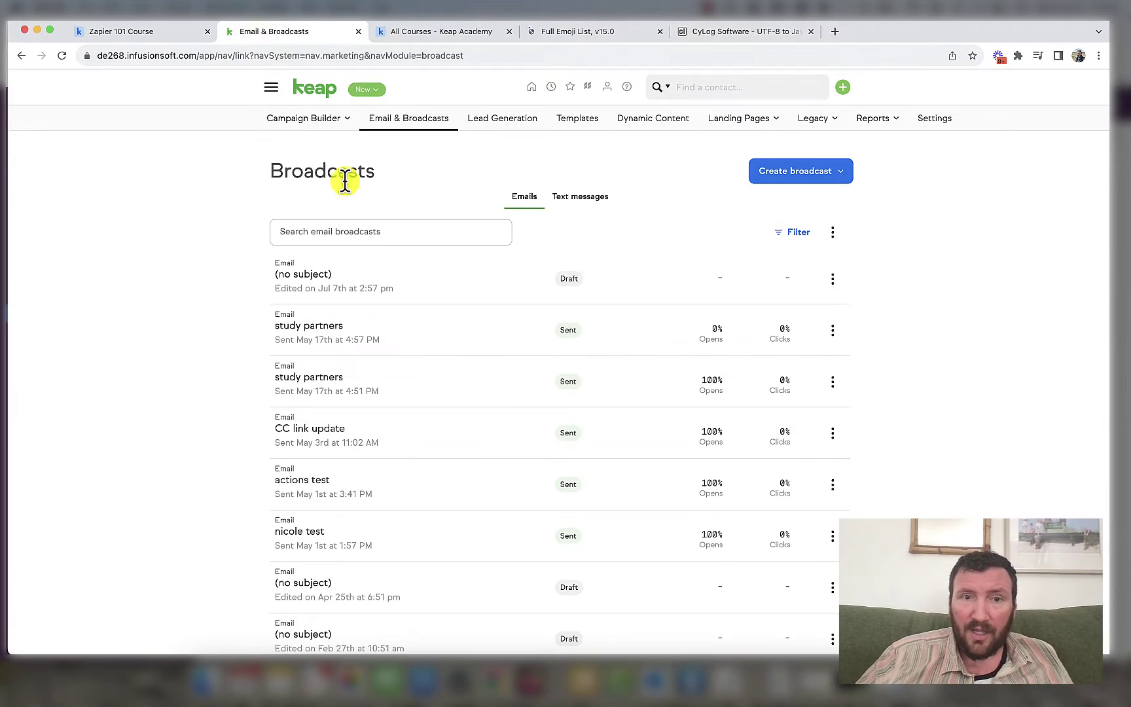
click(768, 174)
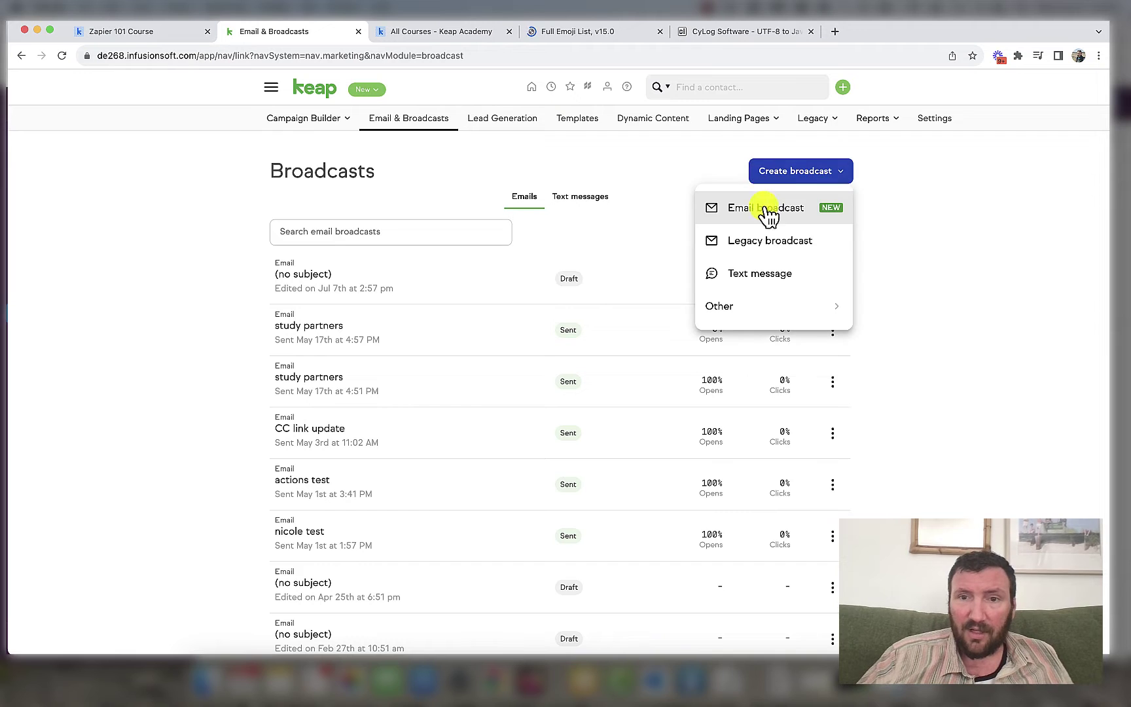
click(805, 247)
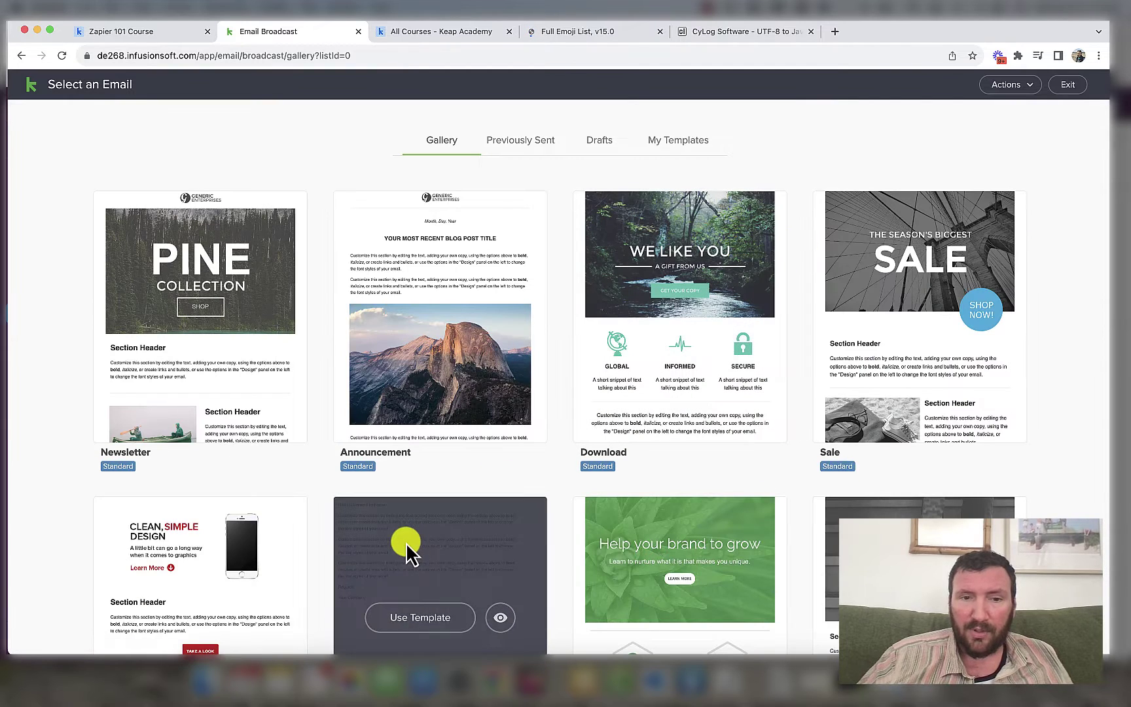
click(425, 626)
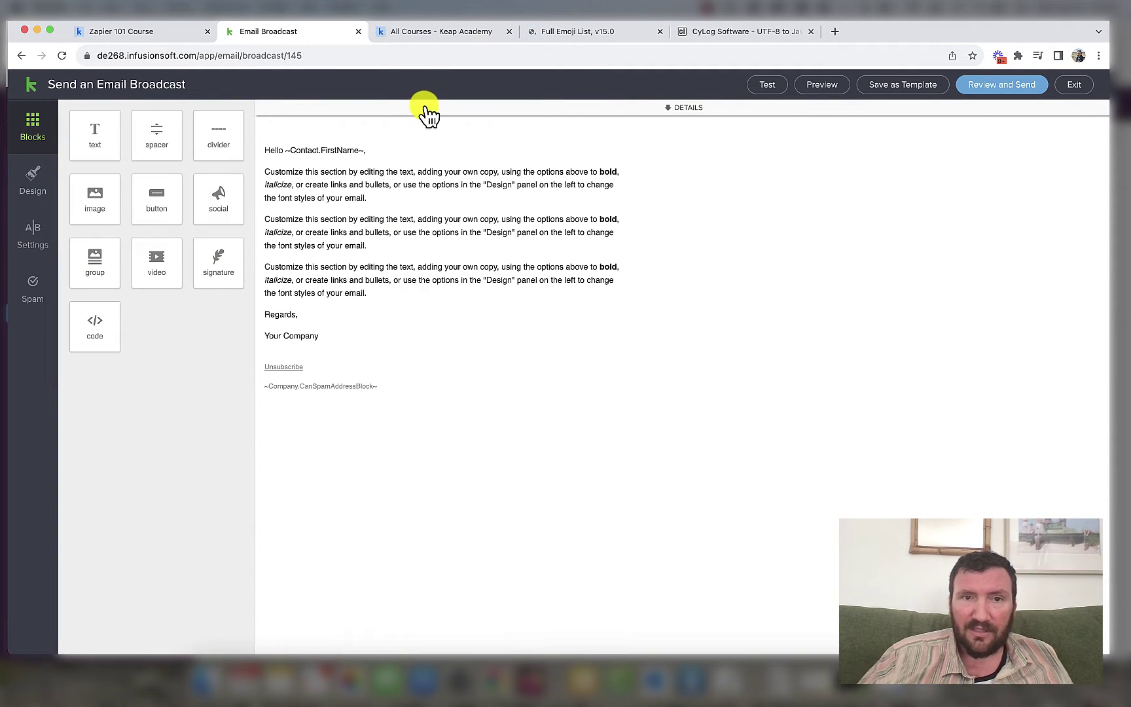
Set the subject line to 'ahoy =?UTF-8?B?4pig?=' and dismiss the preview text suggestions.
click(426, 108)
click(441, 191)
text(ahoy)
key(super+v)
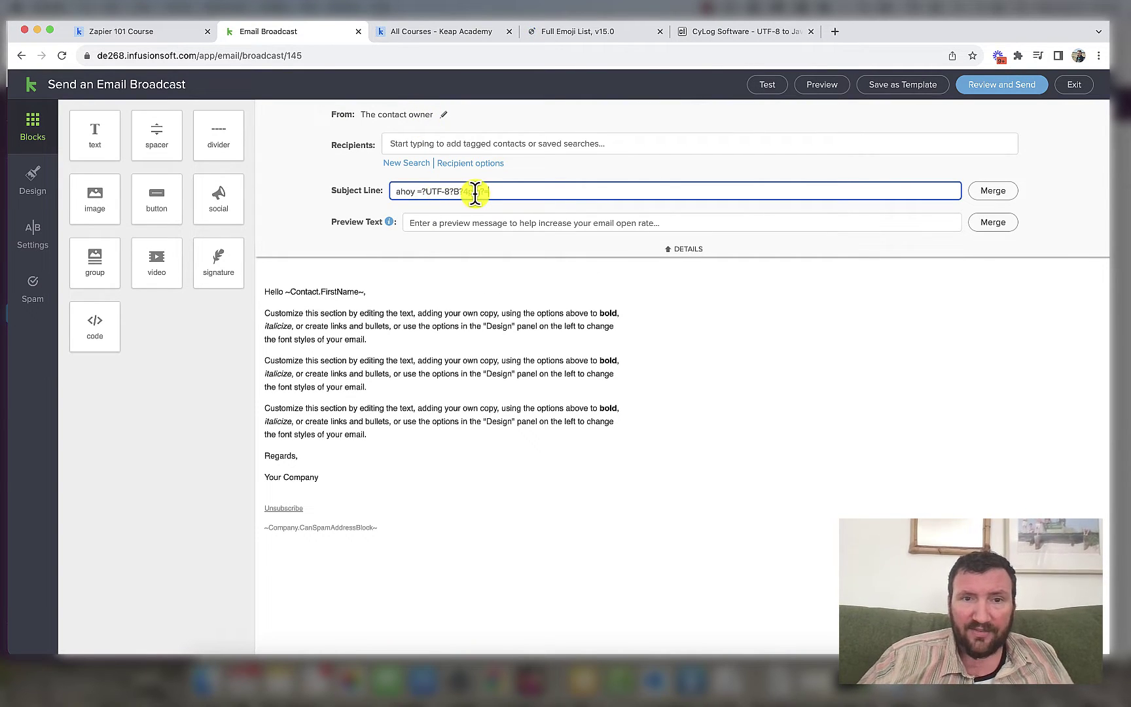
click(484, 222)
click(760, 323)
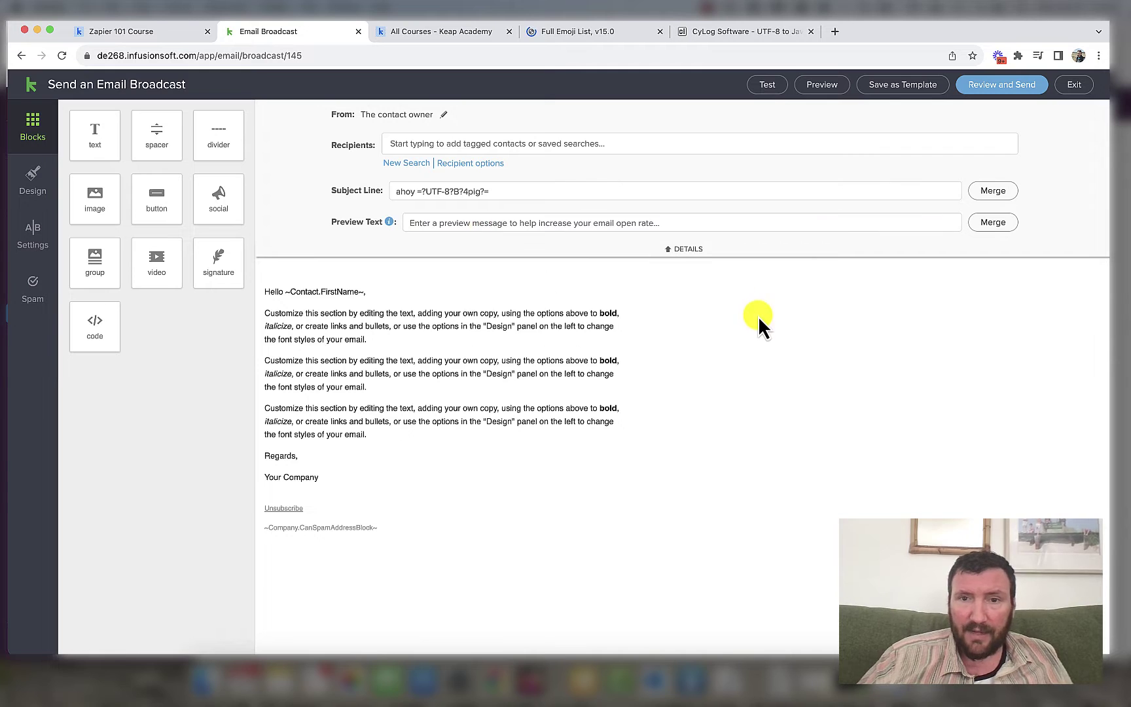
Send a test of the email to a chosen user.
click(767, 85)
click(715, 117)
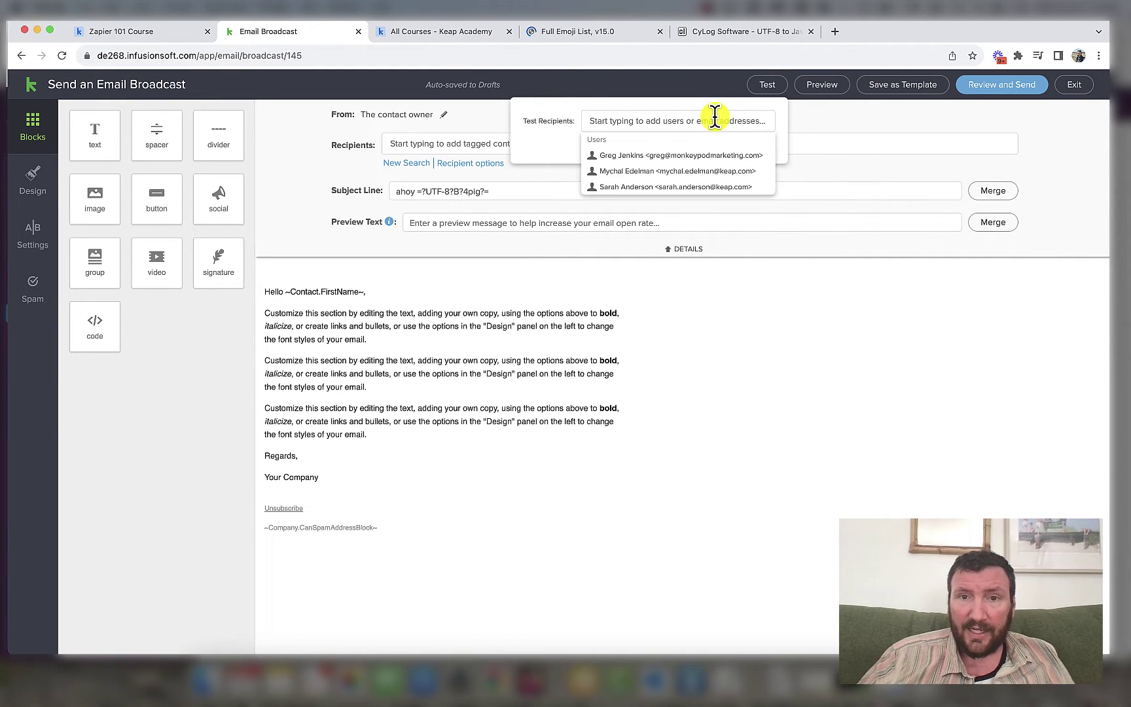
click(710, 157)
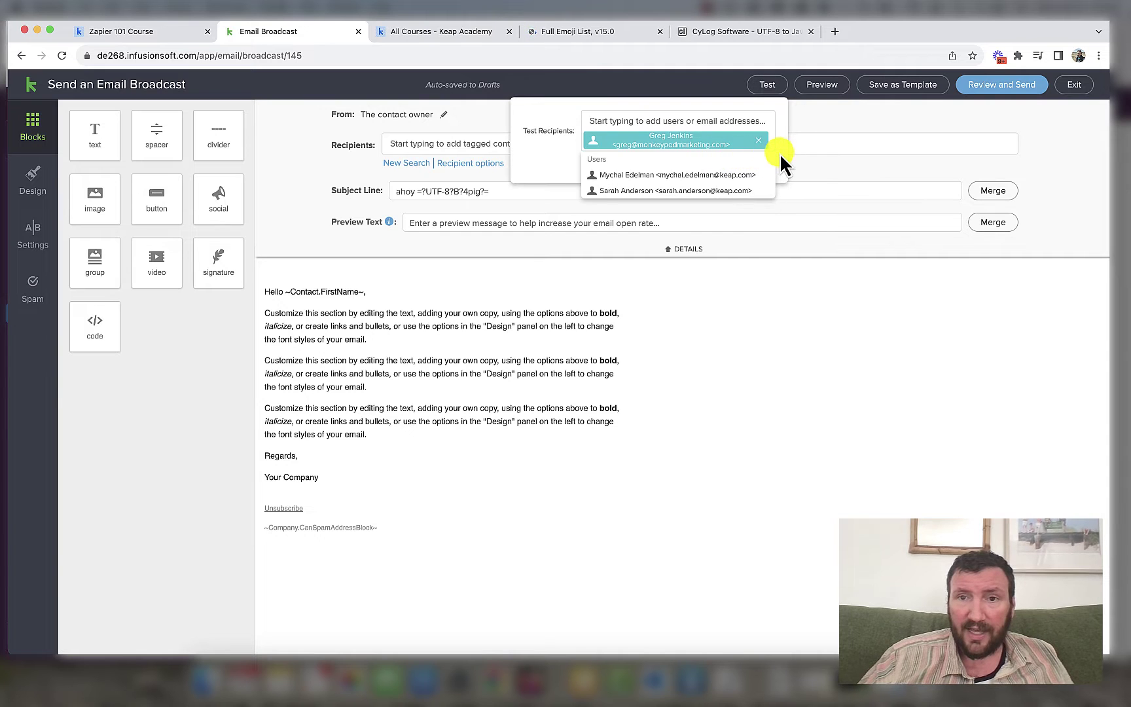
click(760, 164)
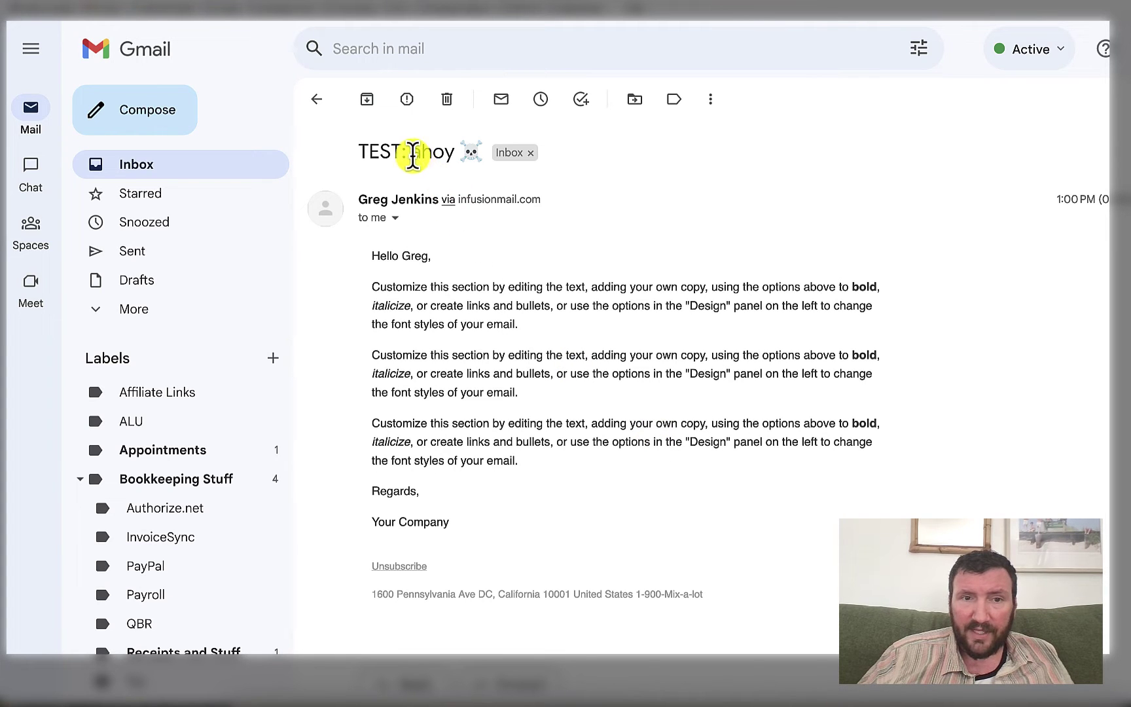
Inspect the 'ahoy ☠️' subject of the Gmail test email, then go back to the inbox.
double_click(425, 152)
click(449, 152)
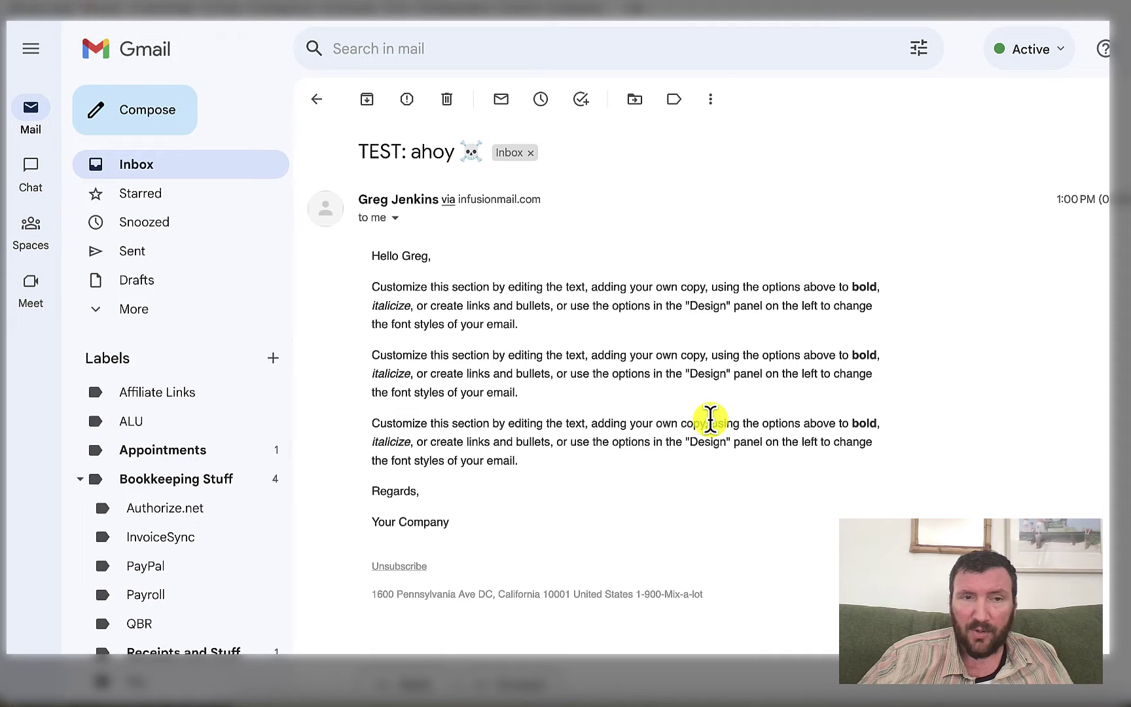
click(317, 101)
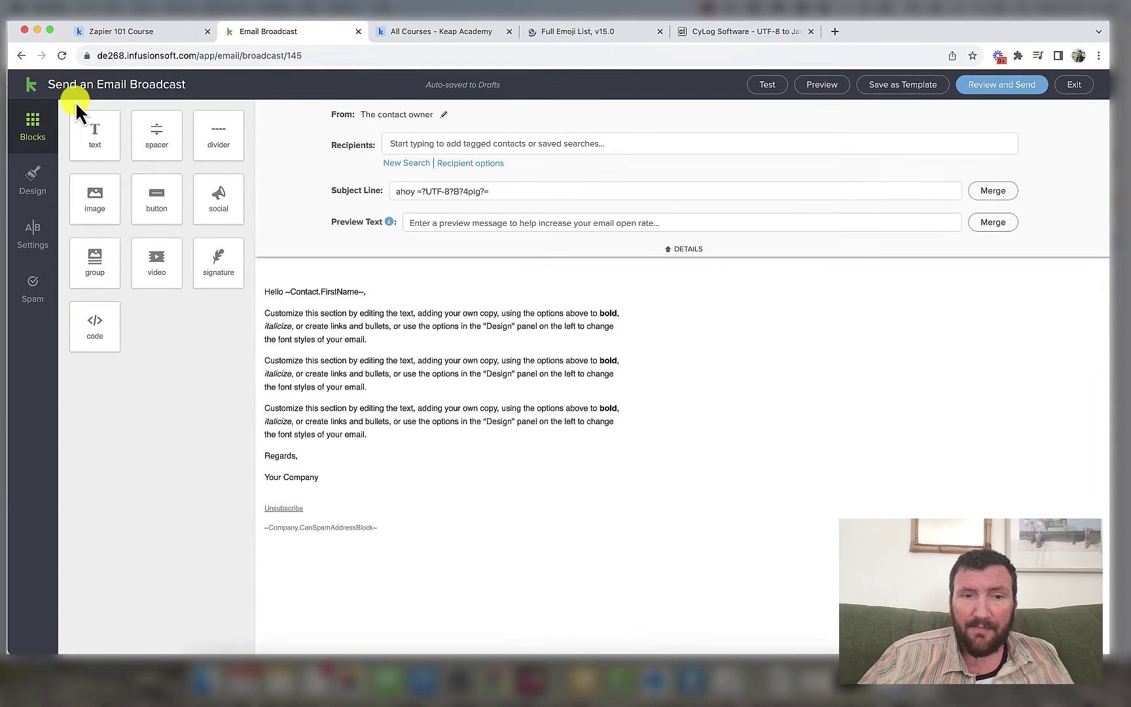
Leave the editor and template gallery and start a new email broadcast draft.
click(1092, 81)
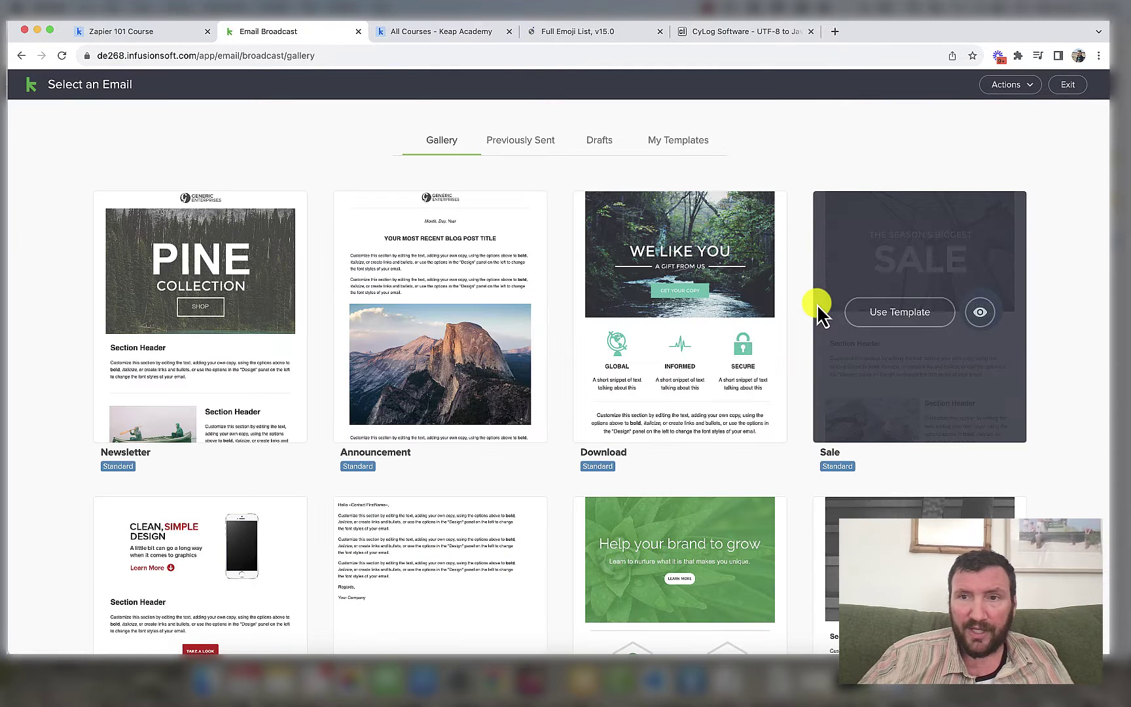
click(1068, 85)
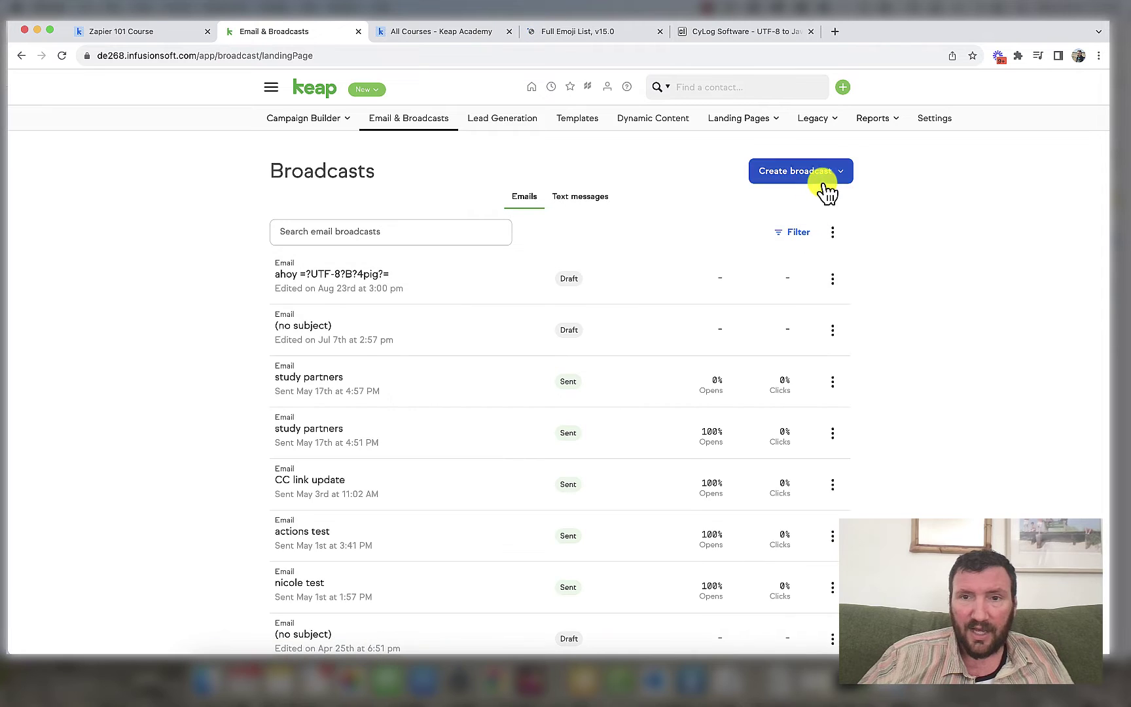
click(828, 187)
click(803, 207)
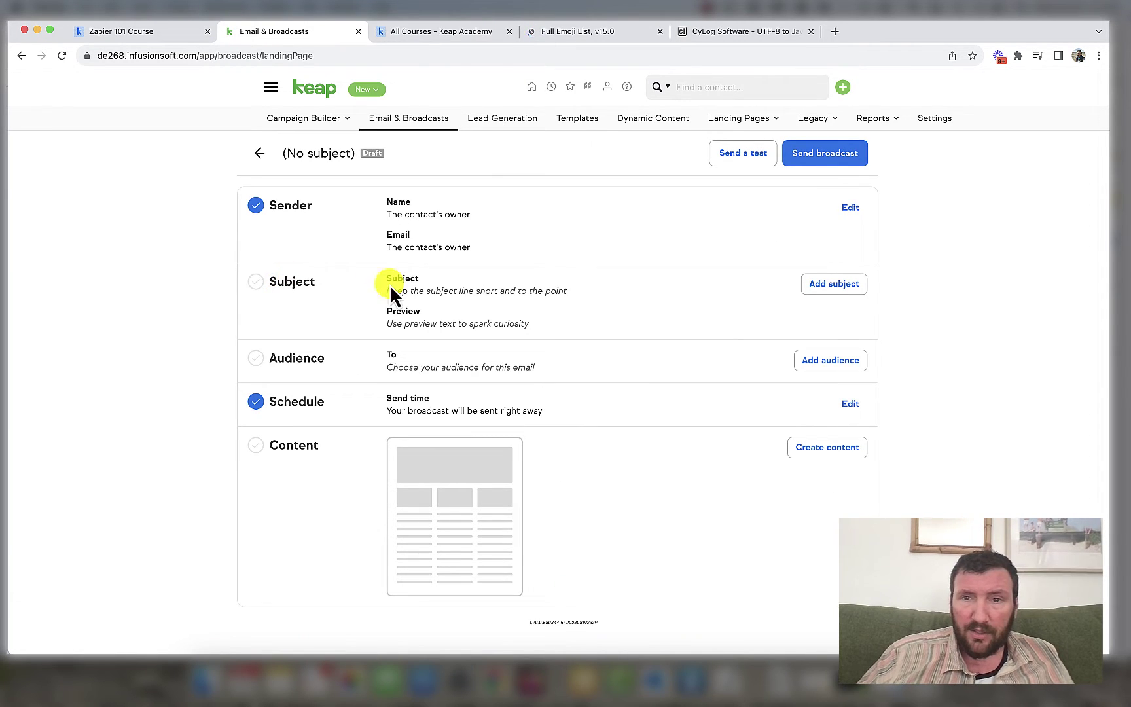
Save the subject 'ahoy v2 =?UTF-8?B?4pig?=' and add default email content.
click(818, 285)
click(512, 294)
text(ahoy)
text(=?UTF-8?B?4pig?=)
key(Return)
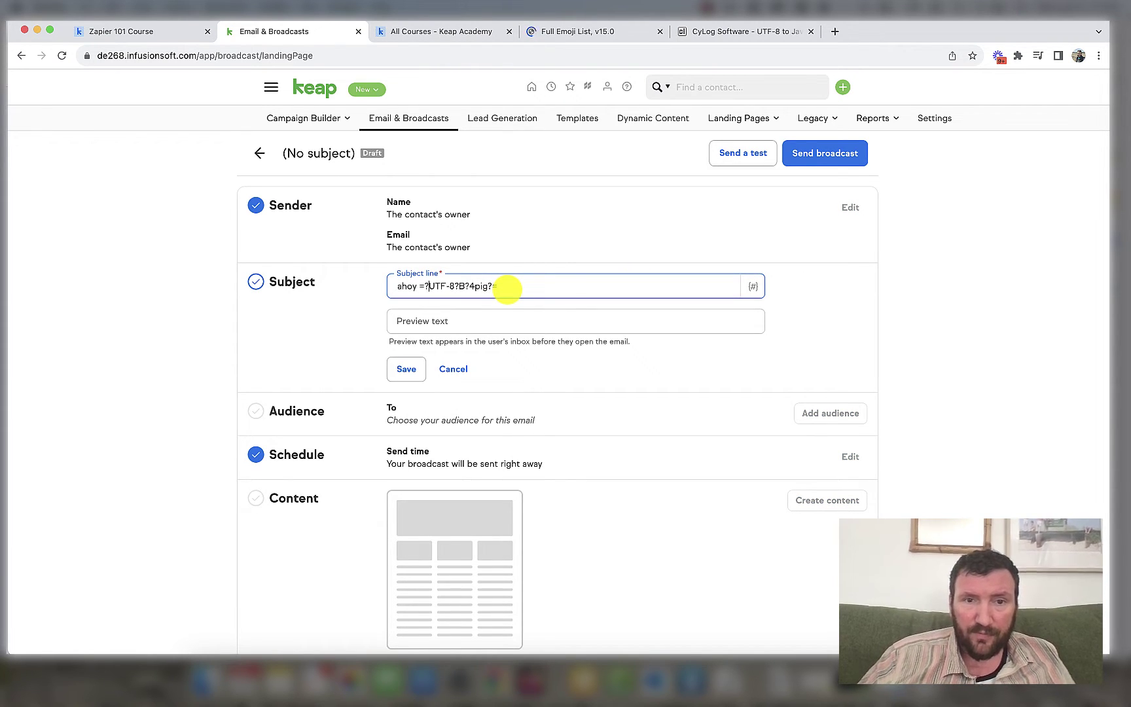
key(super+Left)
key(Right)
key(Right)
key(Right)
key(Right)
key(Right)
text(v2)
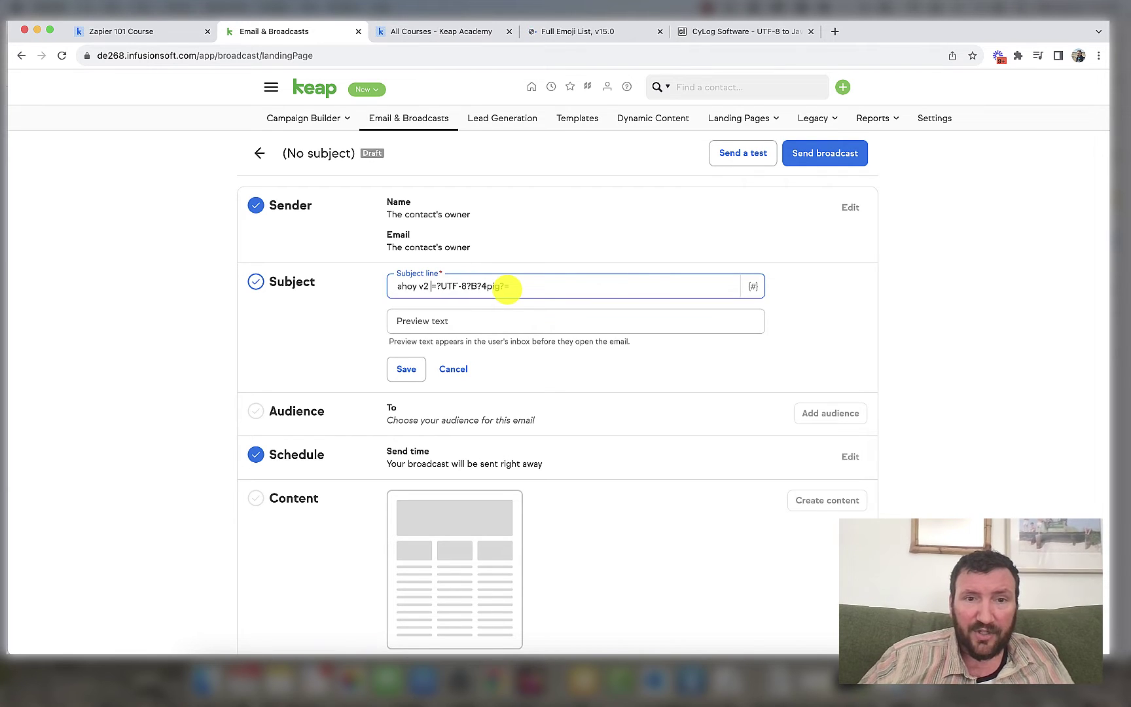
key(Return)
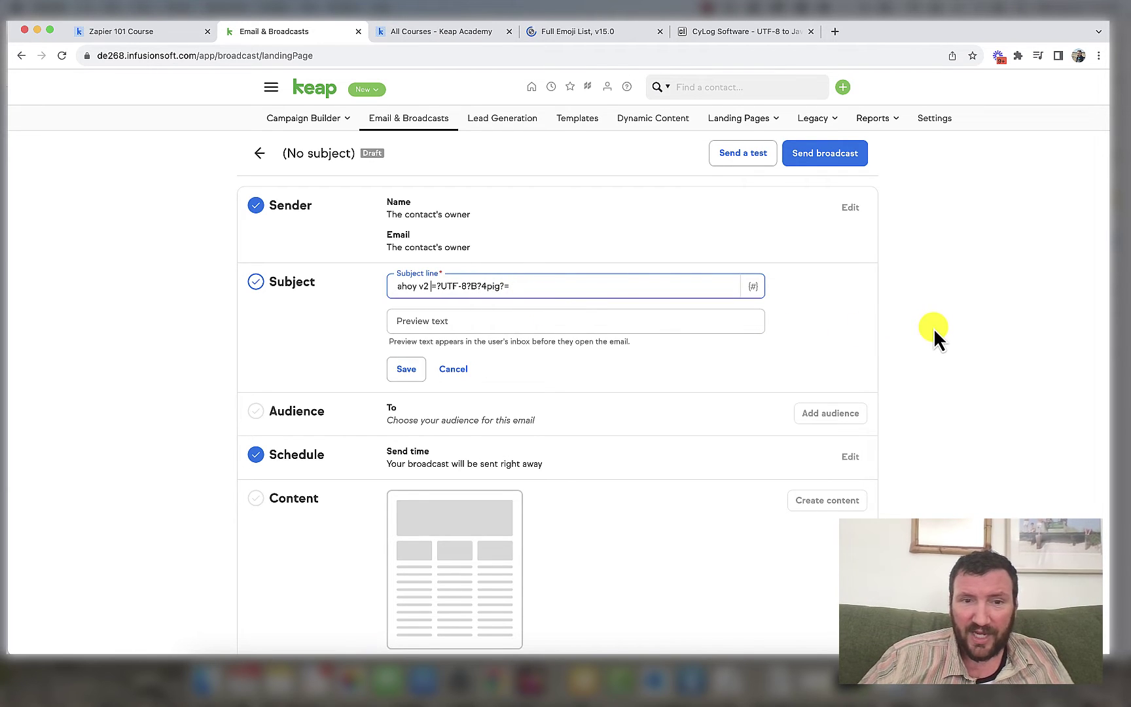
click(406, 338)
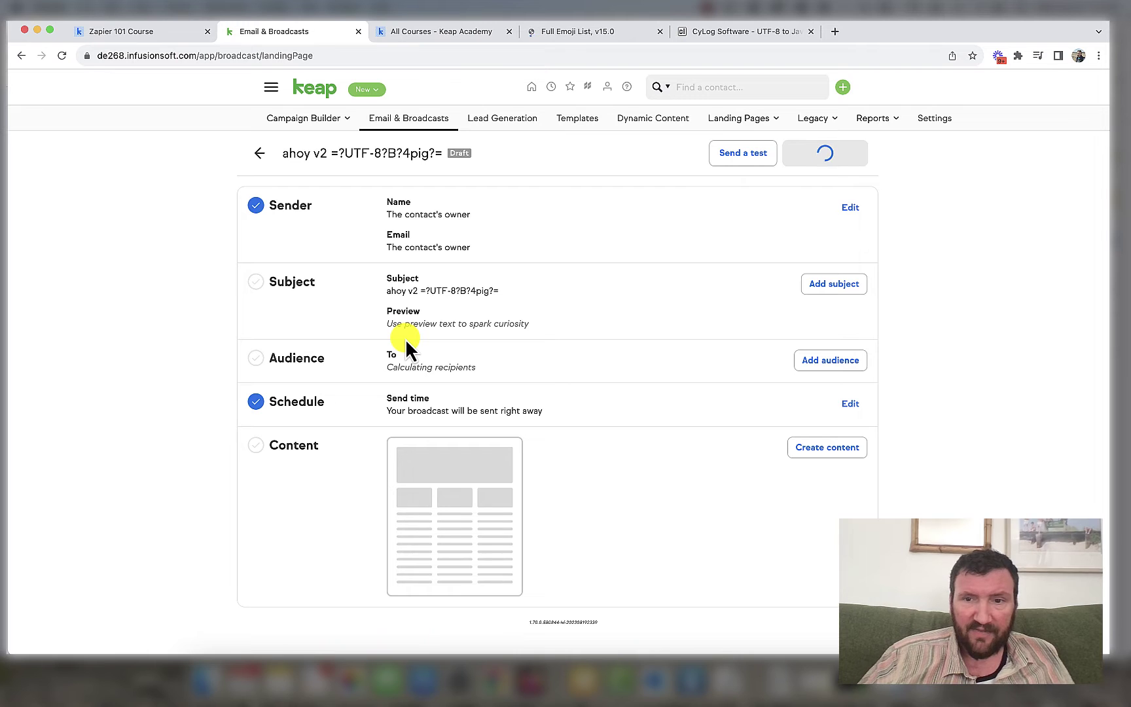
click(810, 458)
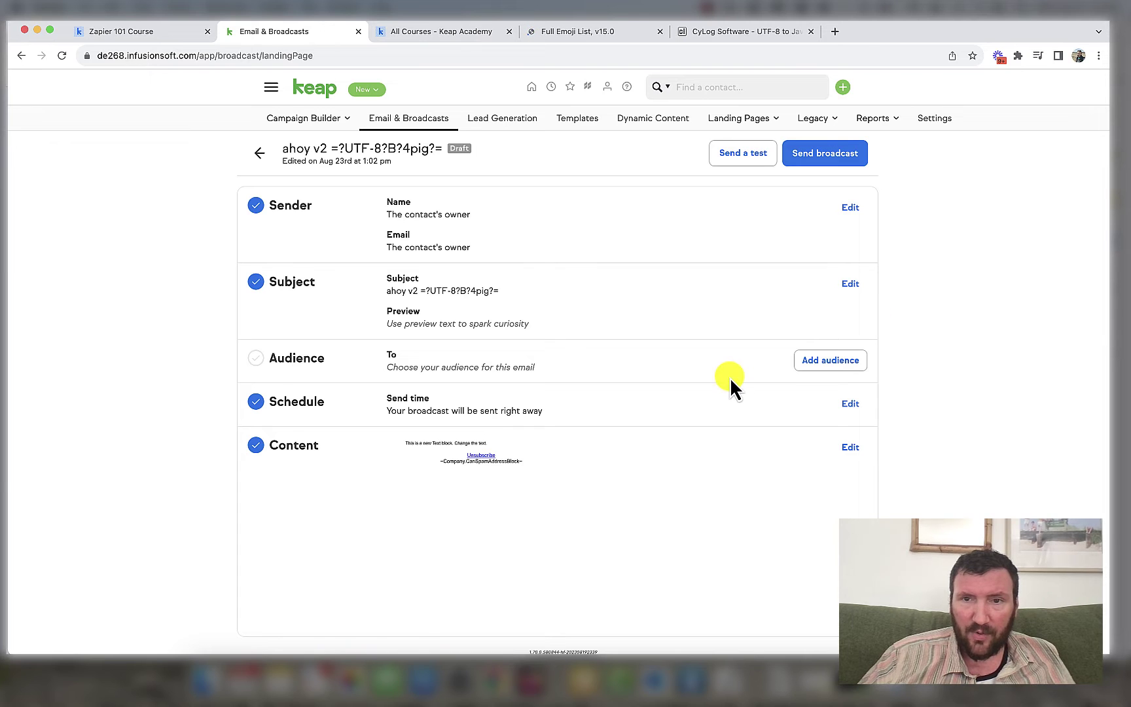
Send a test of the ahoy v2 draft to a chosen recipient and open it in Gmail.
click(747, 155)
click(687, 153)
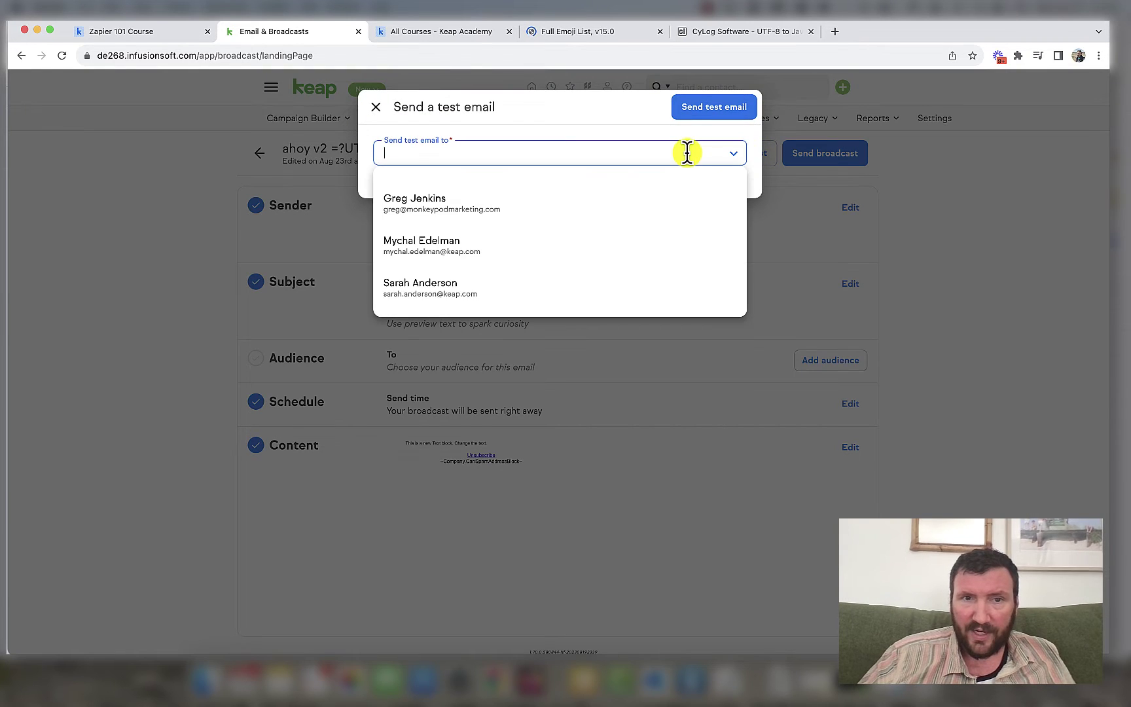
click(655, 193)
click(714, 110)
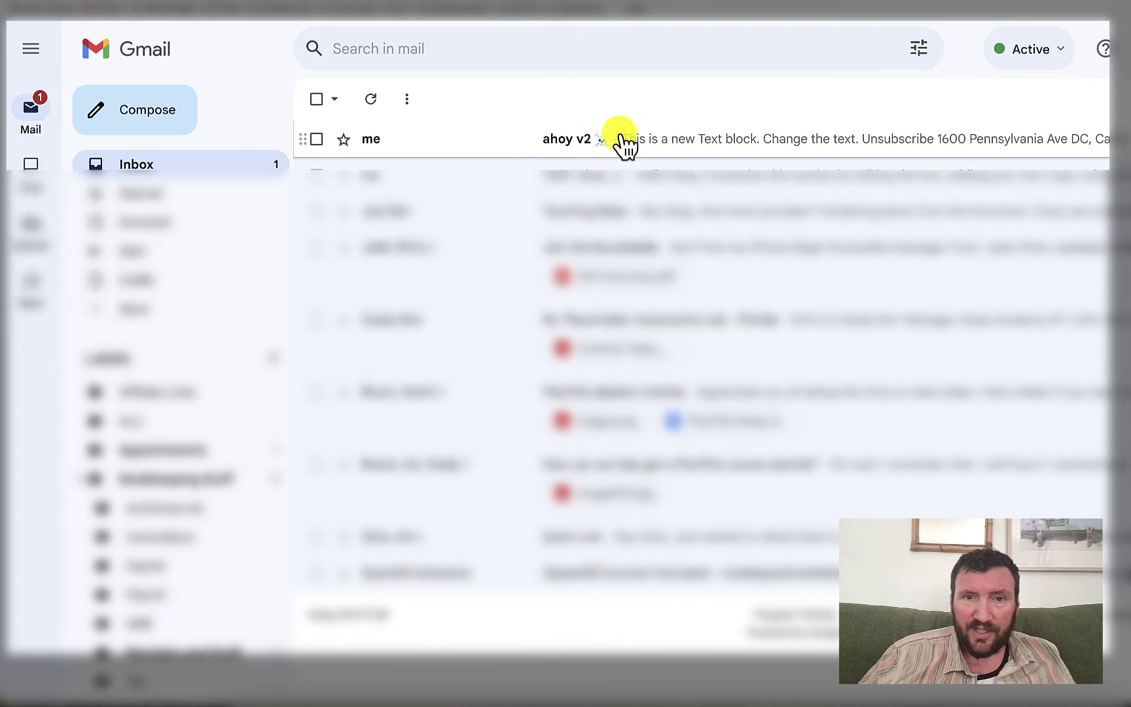
click(545, 146)
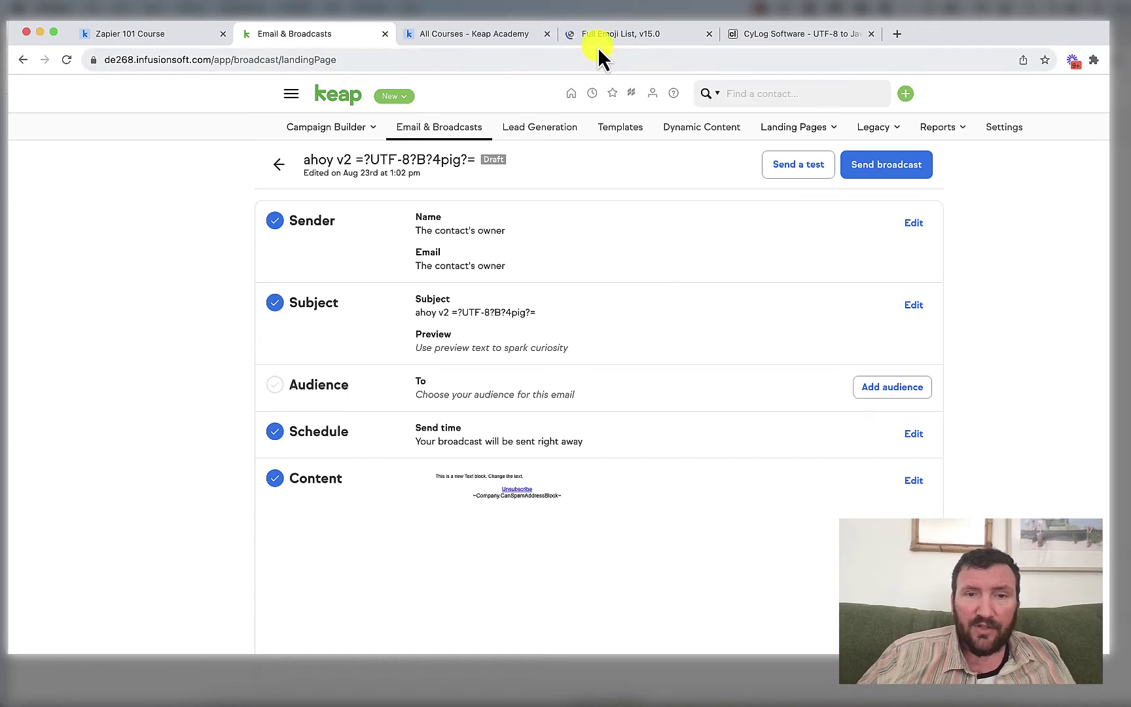
Scroll the Full Emoji List from the skull rows back up to the face-sleepy section.
click(602, 34)
scroll(396, 401, down, 20)
scroll(396, 401, down, 13)
scroll(396, 401, up, 8)
scroll(396, 401, up, 20)
scroll(396, 409, up, 15)
scroll(396, 400, up, 15)
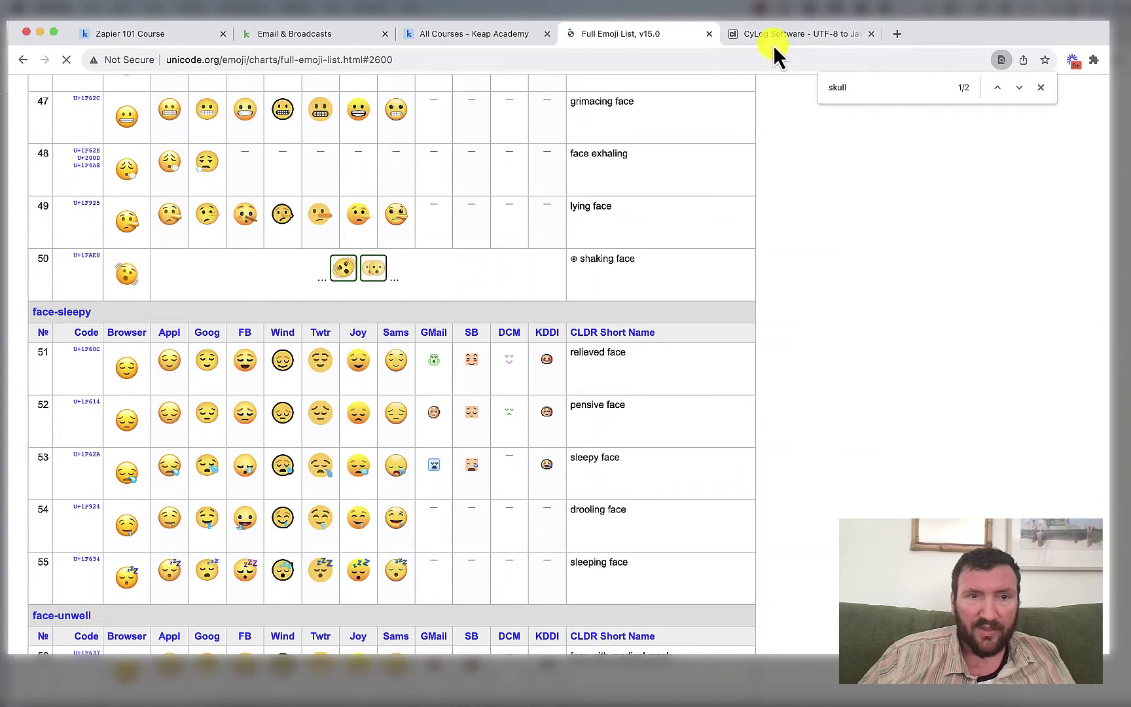
Return to the CyLog converter and click its input box and the =?UTF-8?B?4pig?= output field.
click(777, 38)
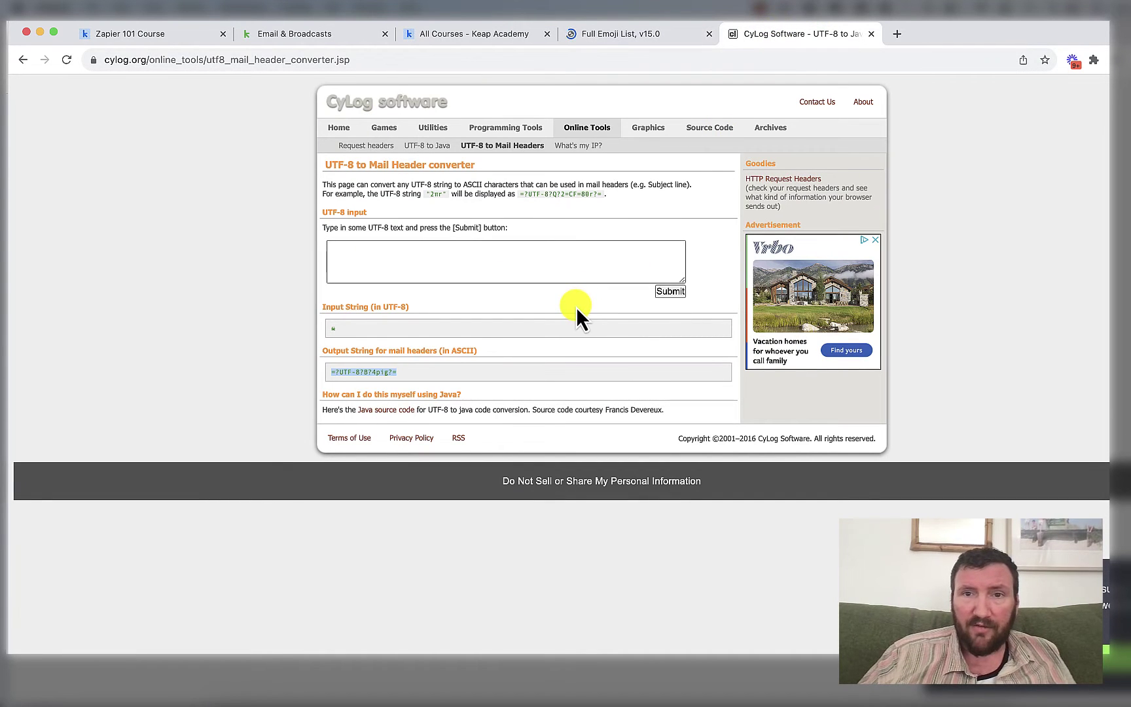
click(398, 274)
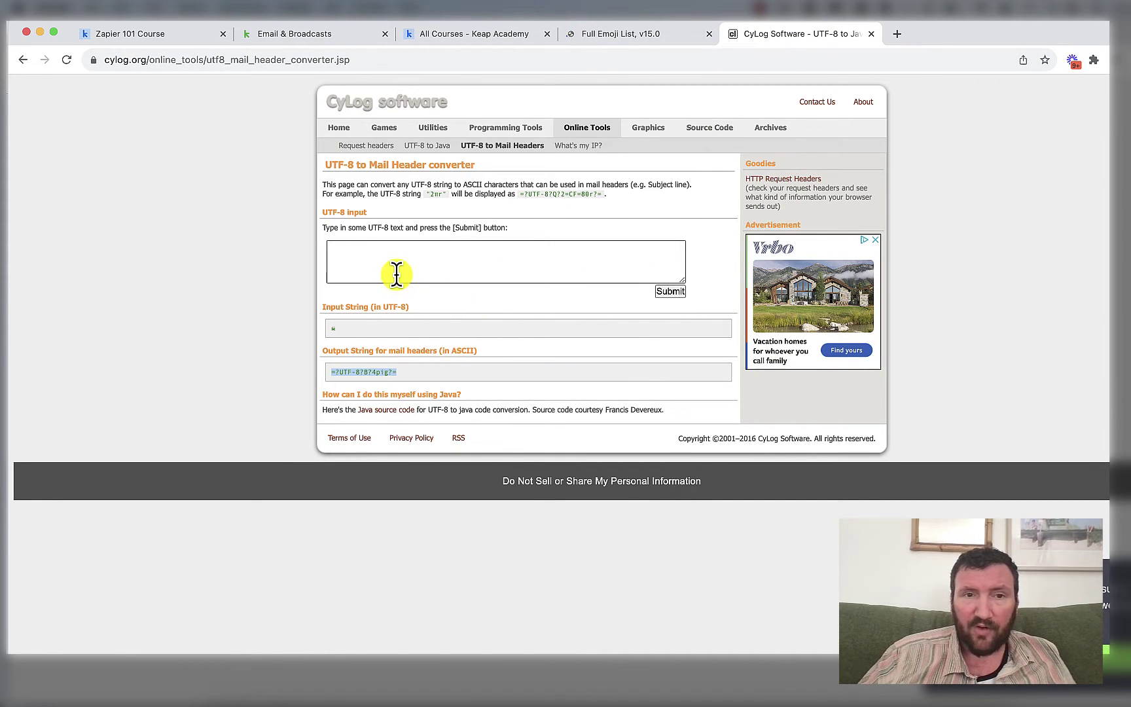
click(408, 373)
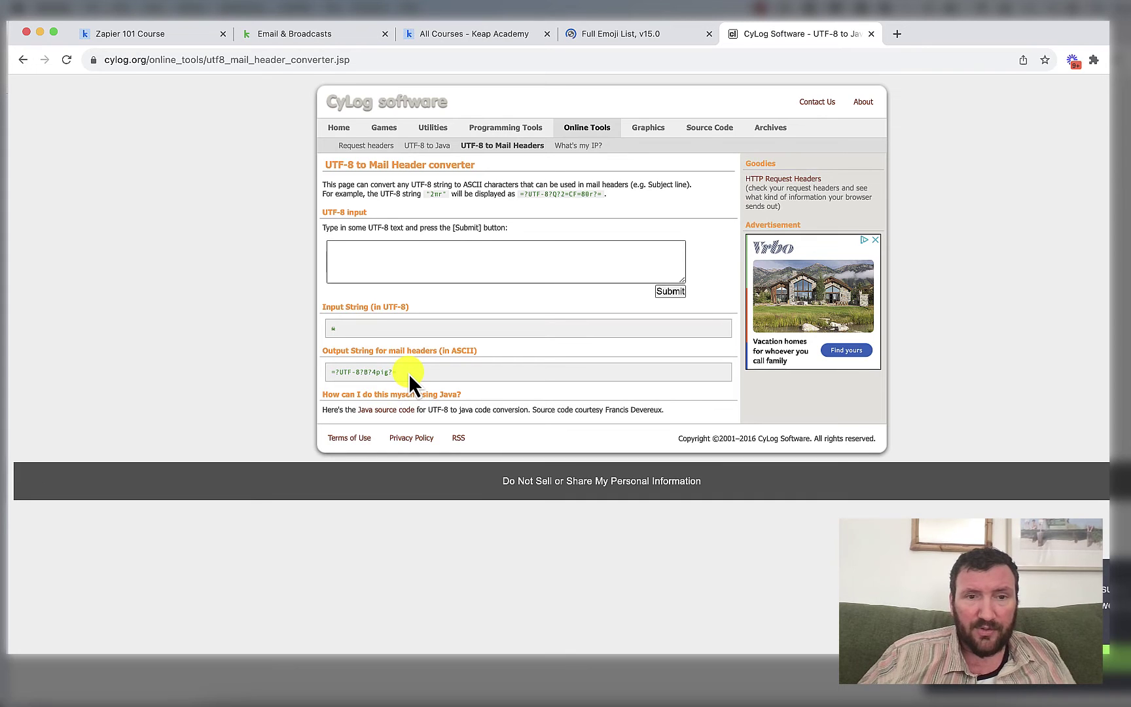